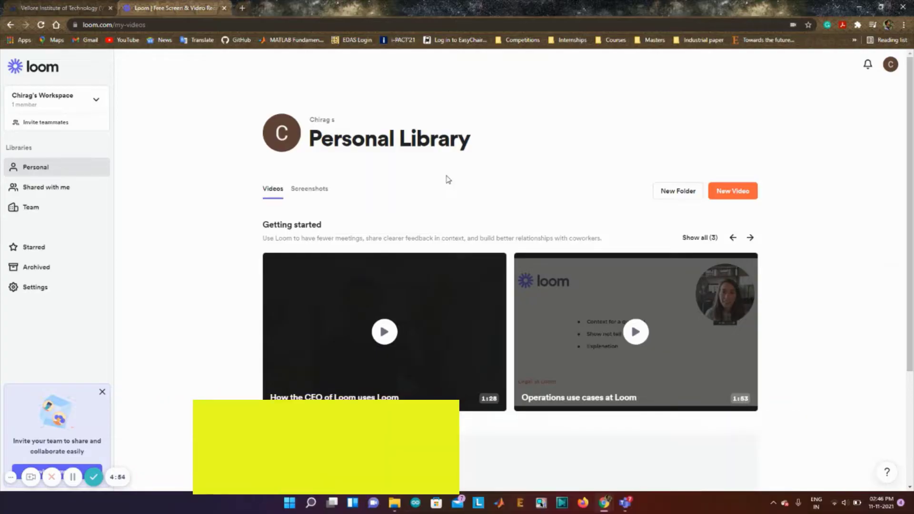
# - Switch from the Loom library to the VTOP Vellore Campus portal tab
pyautogui.hotkey('ctrl', 'shift', 'pageup')
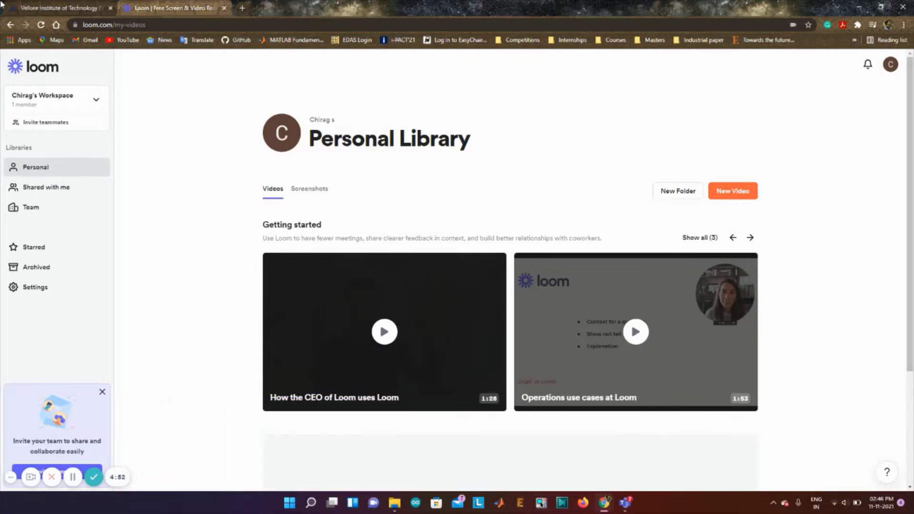
pyautogui.hotkey('ctrl', 'pagedown')
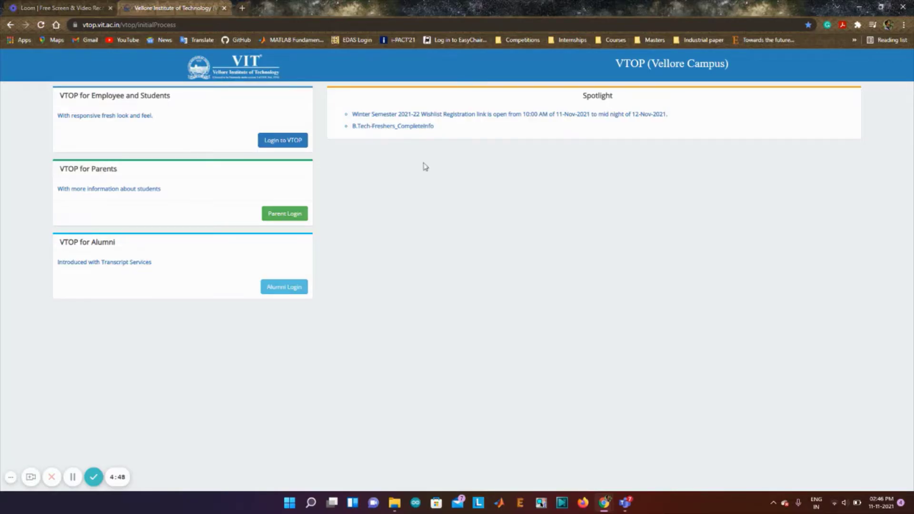
# - Log in to Winter Semester 2021-22 wishlist registration, accepting instructions and entering the captcha
pyautogui.click(478, 116)
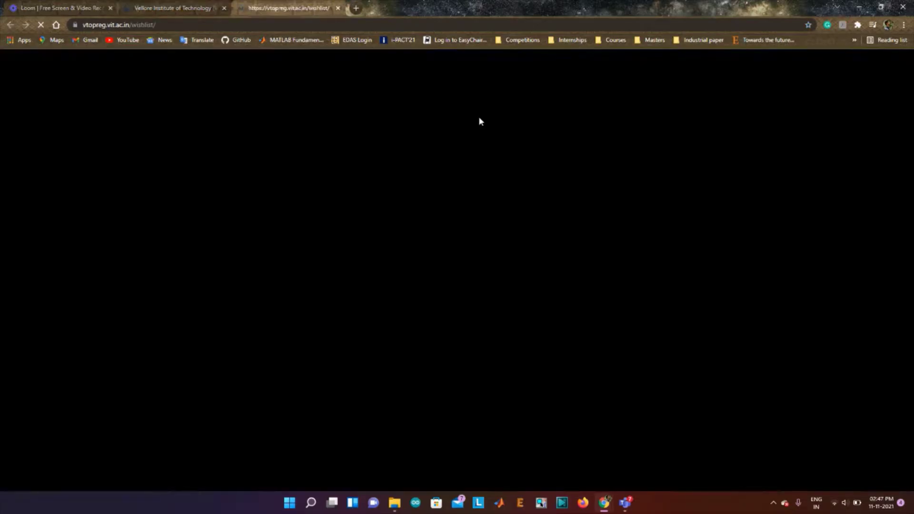
pyautogui.click(456, 270)
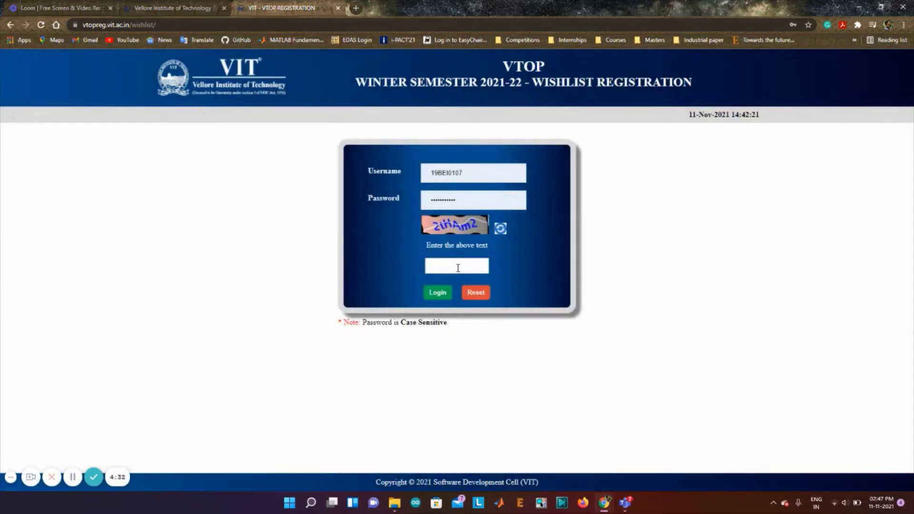
pyautogui.click(457, 271)
pyautogui.press('Return')
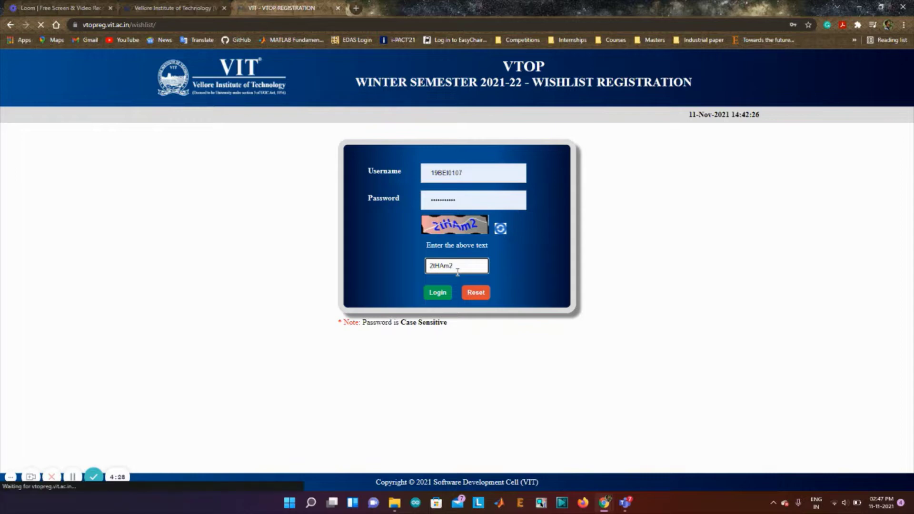
pyautogui.click(438, 247)
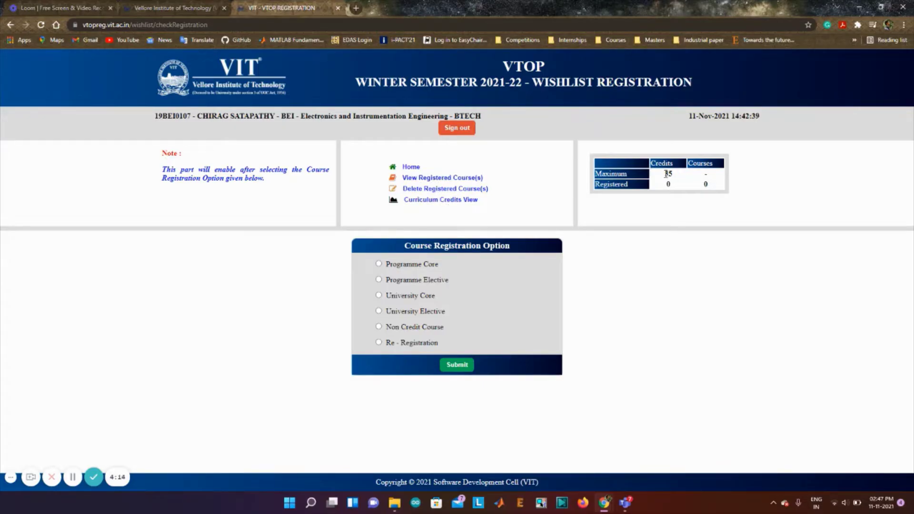
# - Check the 35-credit limit and review Credit Info, noting 18 Programme Elective credits outstanding
pyautogui.moveTo(665, 173); pyautogui.dragTo(669, 173)
pyautogui.click(435, 200)
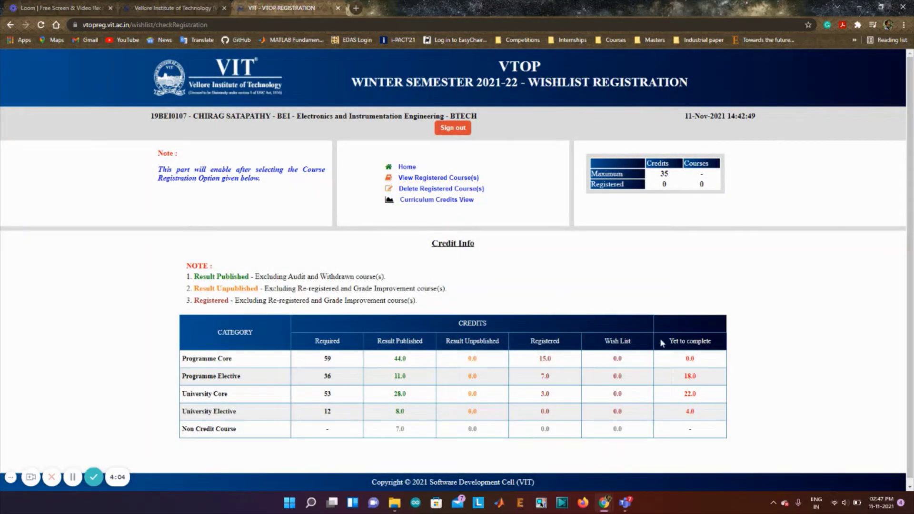
pyautogui.scroll(-1, 666, 343)
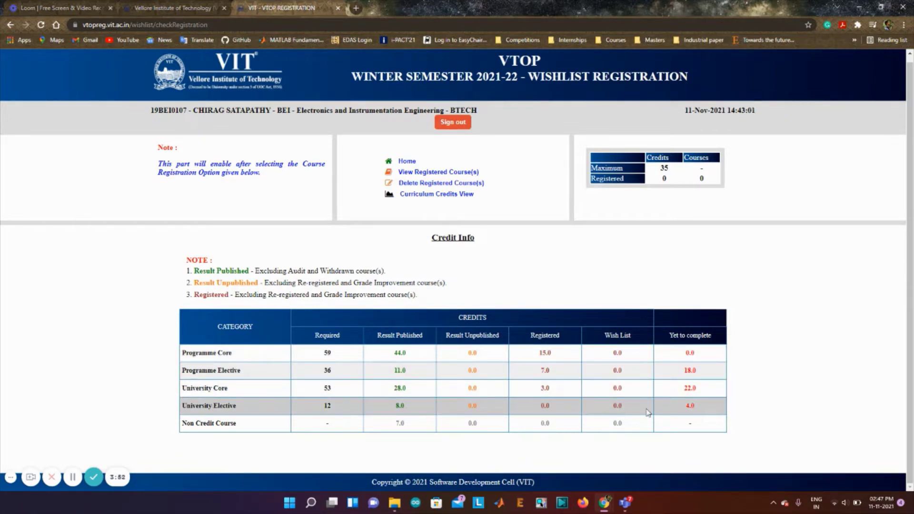
pyautogui.click(404, 161)
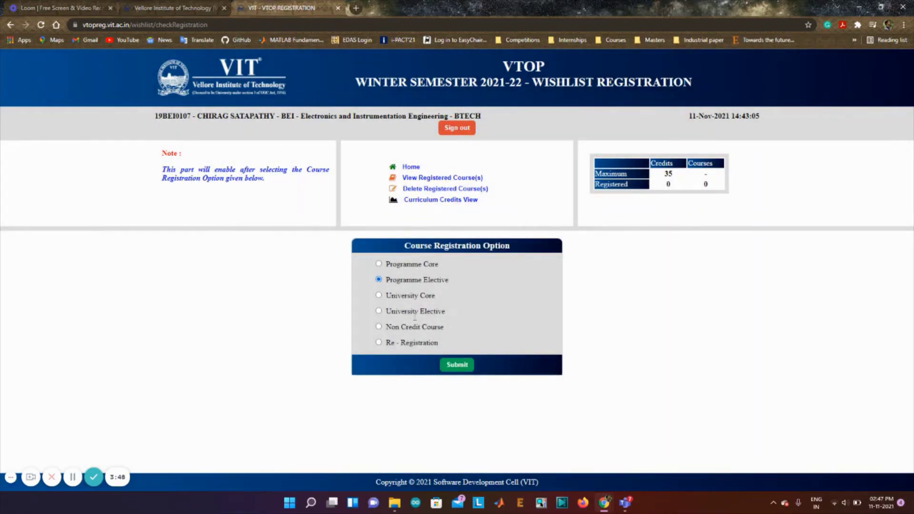
# - List Programme Elective courses, page through to page 3, and begin registering EEE3009
pyautogui.click(461, 365)
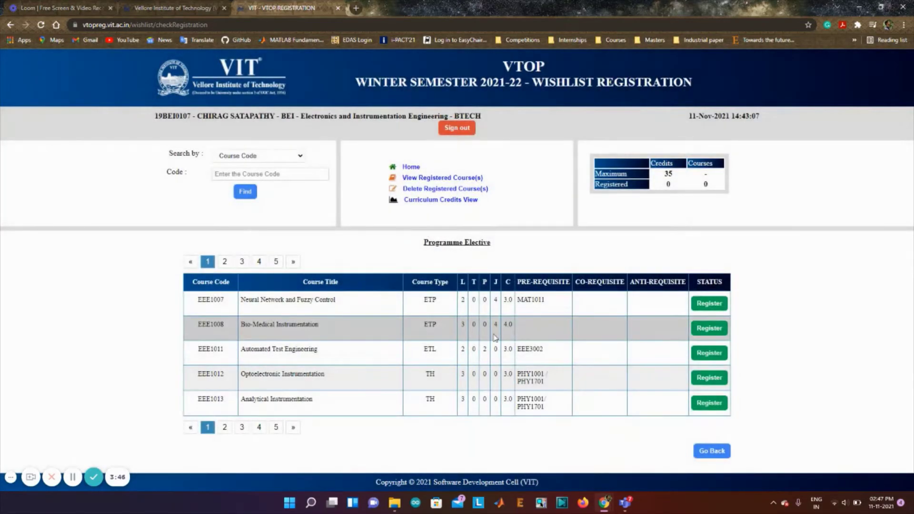
pyautogui.click(229, 429)
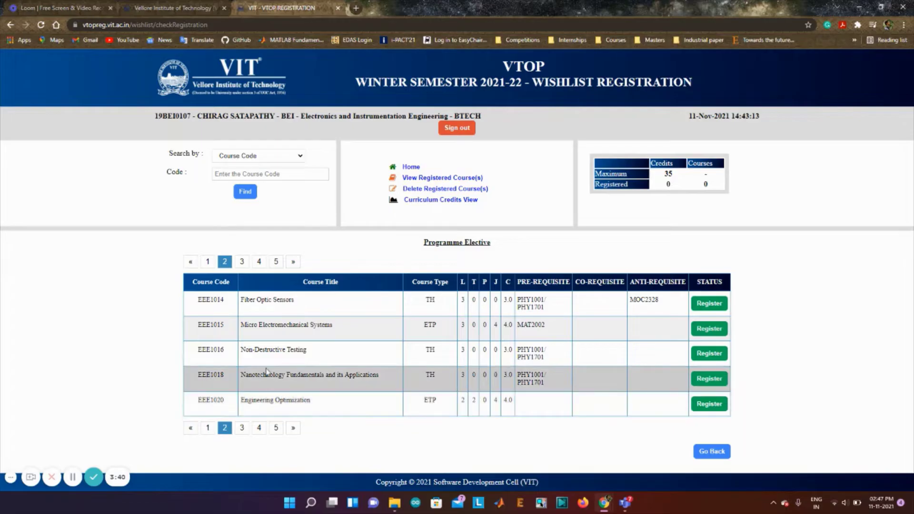
pyautogui.click(242, 427)
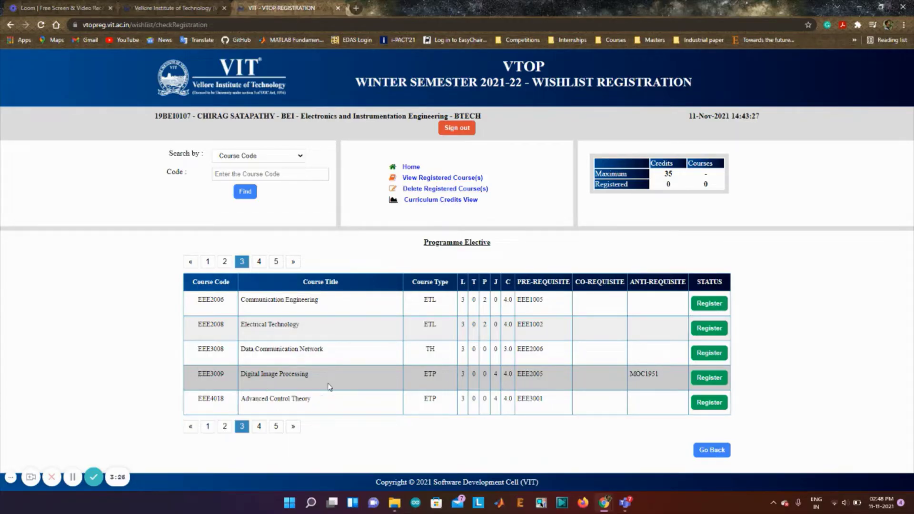
pyautogui.click(704, 379)
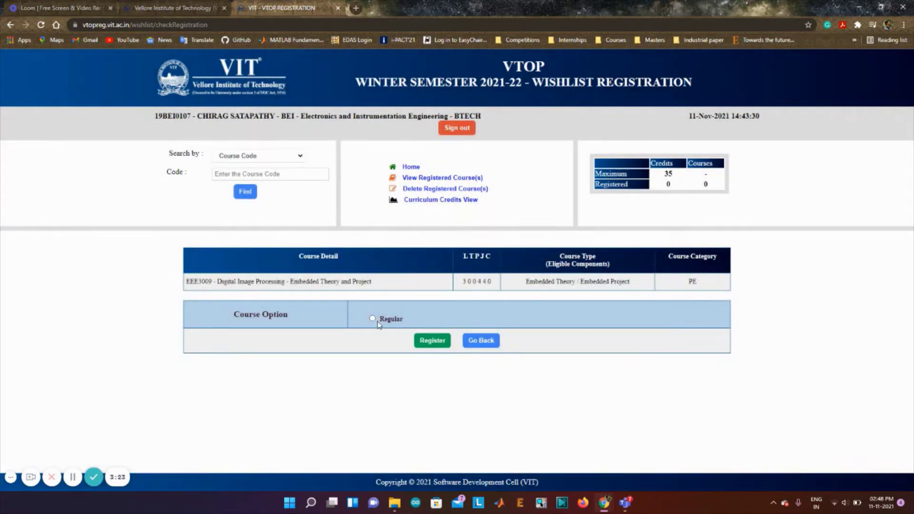
# - Register EEE3009 Digital Image Processing as a Regular course
pyautogui.click(373, 319)
pyautogui.click(432, 341)
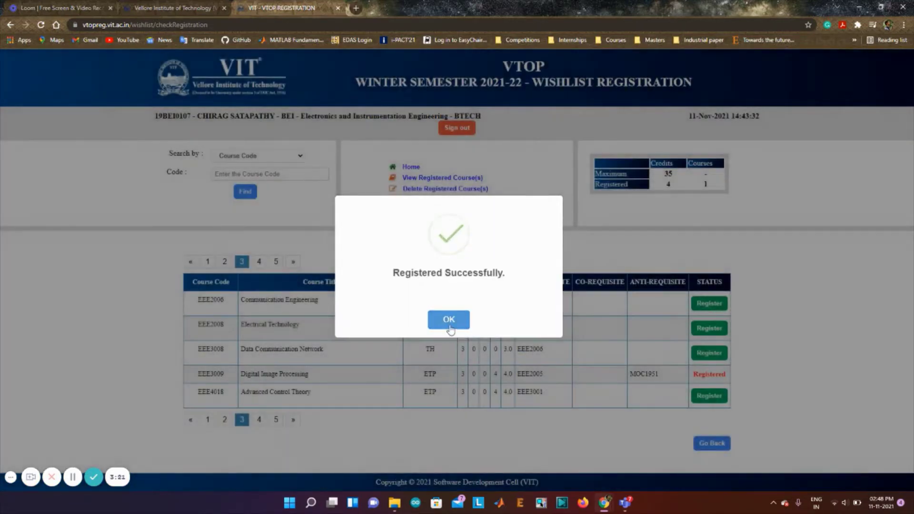
pyautogui.click(449, 327)
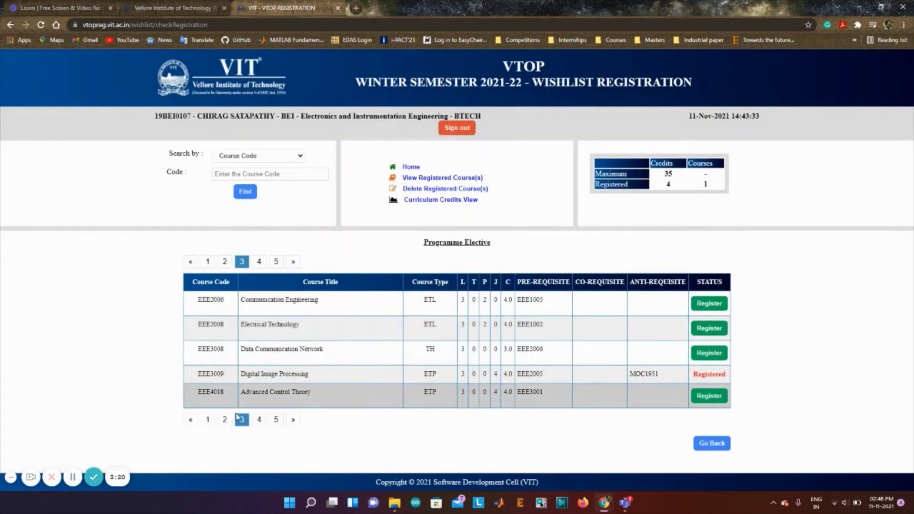
# - Register EEE4022 Analog VLSI Design and EEE4024 Computer Architecture and Organization from page 4
pyautogui.click(258, 421)
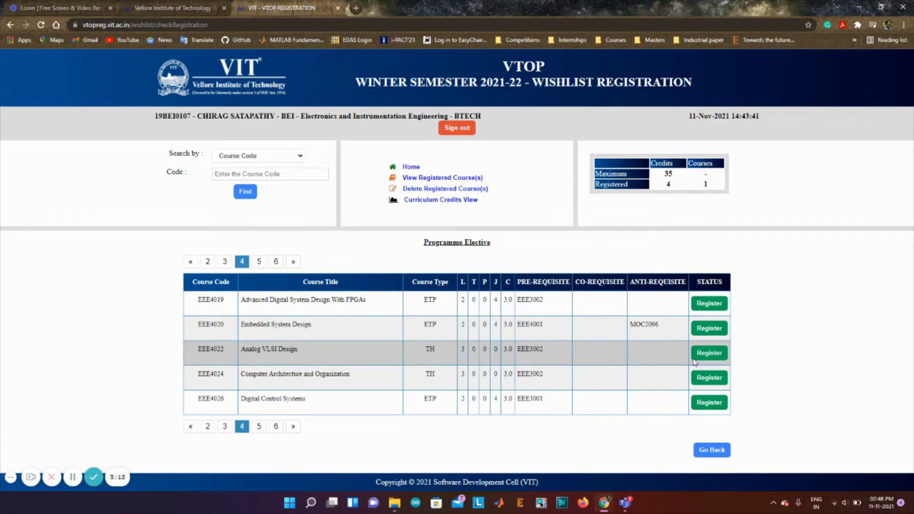
pyautogui.click(709, 353)
pyautogui.click(372, 319)
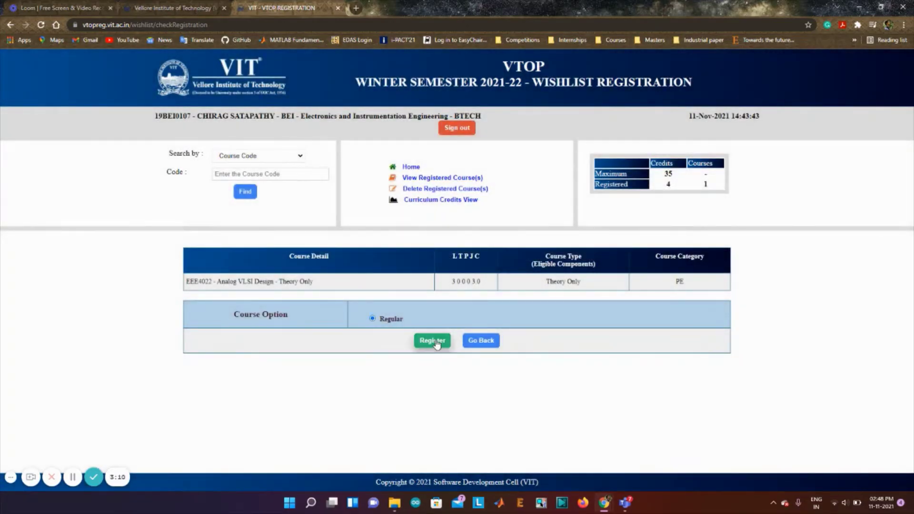
pyautogui.click(432, 340)
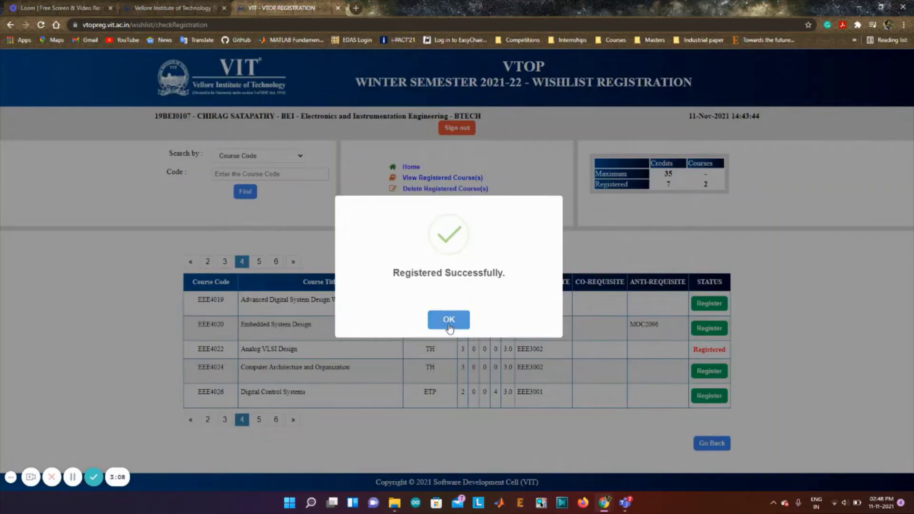
pyautogui.click(444, 321)
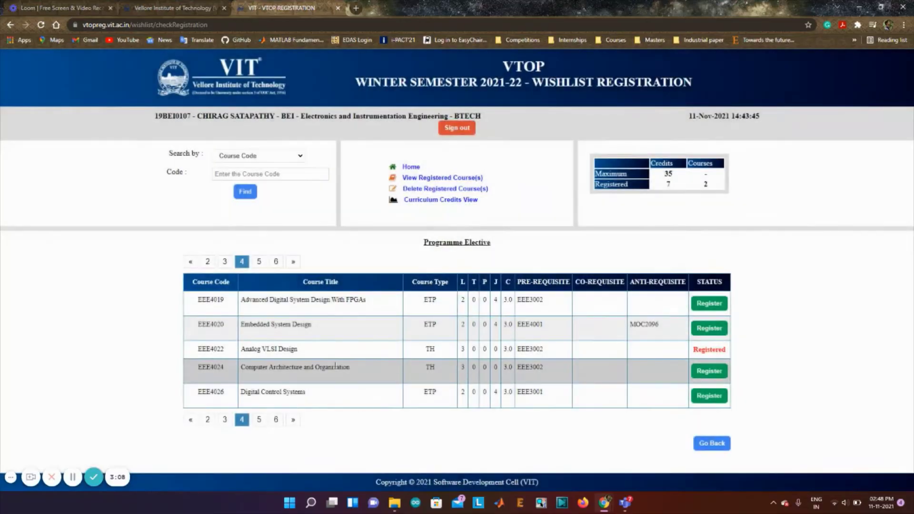
pyautogui.click(709, 371)
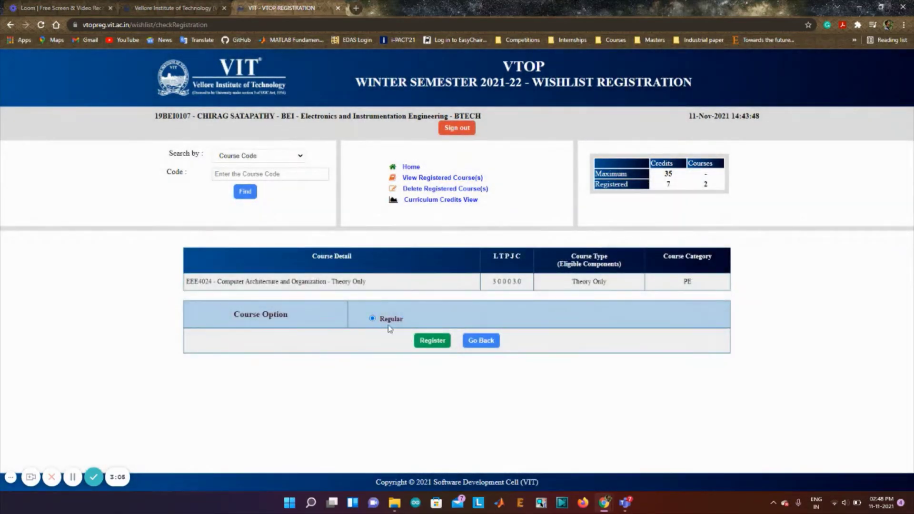
pyautogui.click(431, 340)
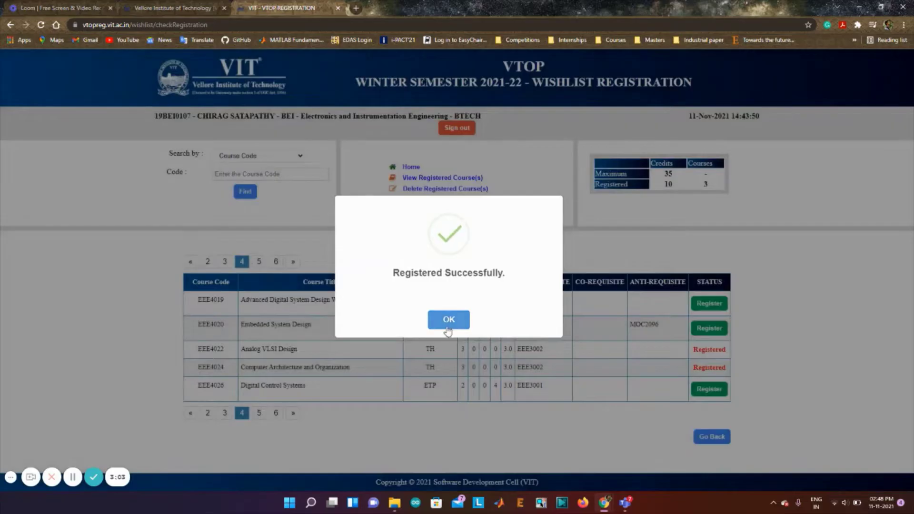
pyautogui.click(448, 329)
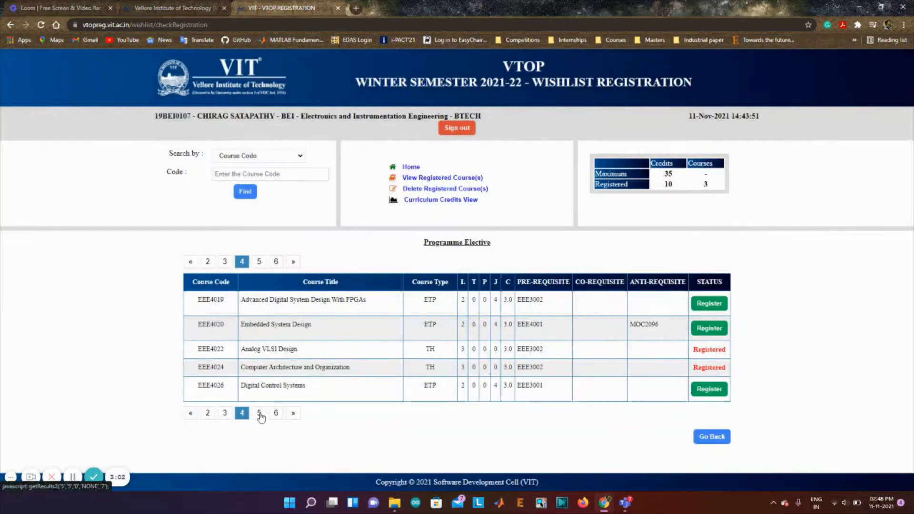
pyautogui.click(259, 413)
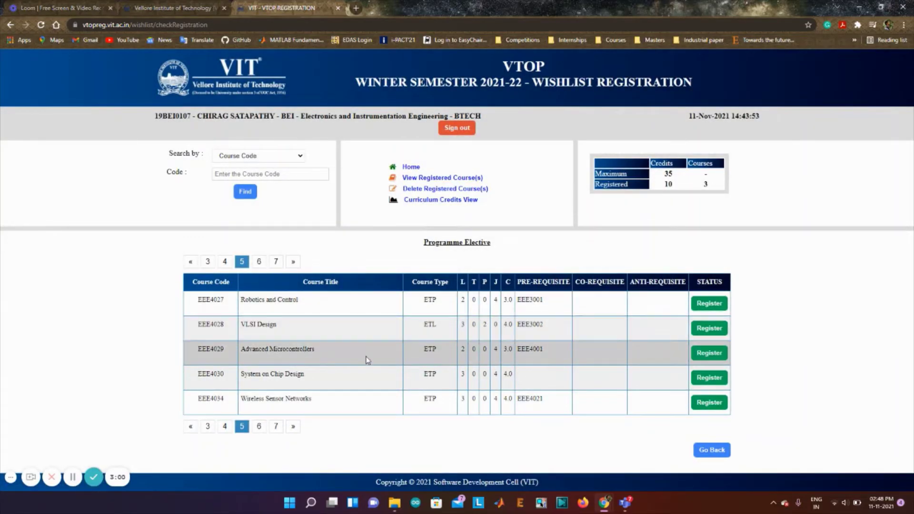
# - Register EEE4030 System on Chip Design and EEE4034 Wireless Sensor Networks as Regular
pyautogui.click(709, 379)
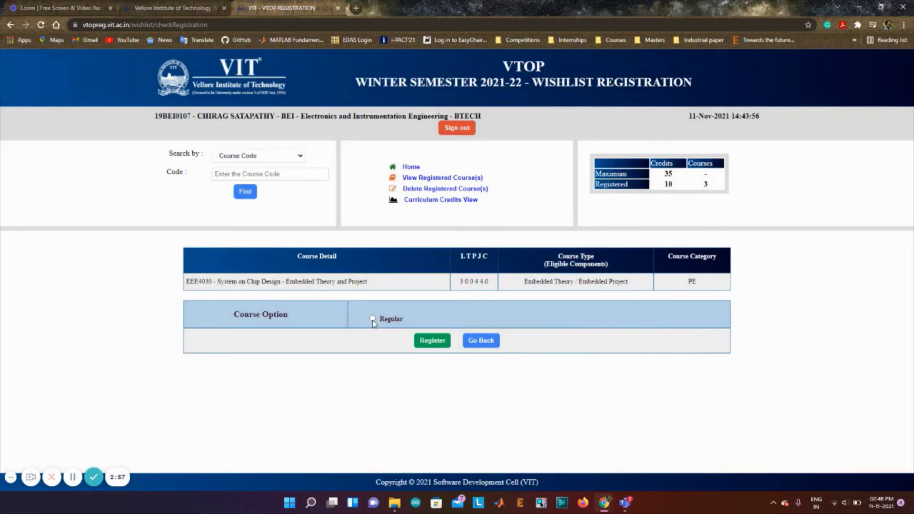
pyautogui.click(372, 318)
pyautogui.click(432, 340)
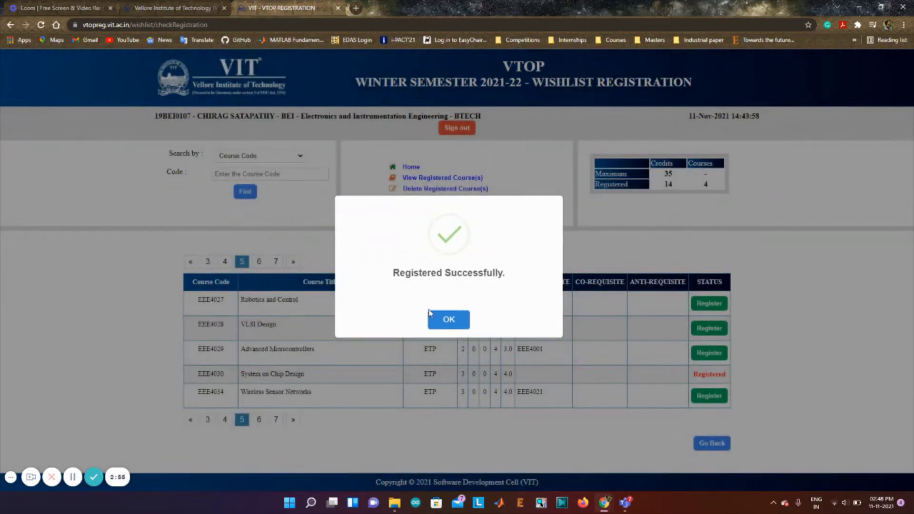
pyautogui.click(431, 316)
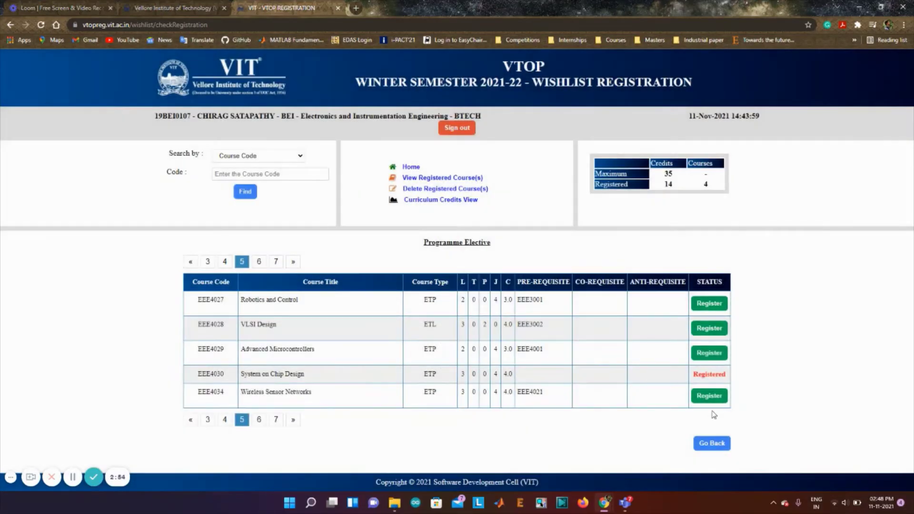
pyautogui.click(709, 395)
pyautogui.click(372, 318)
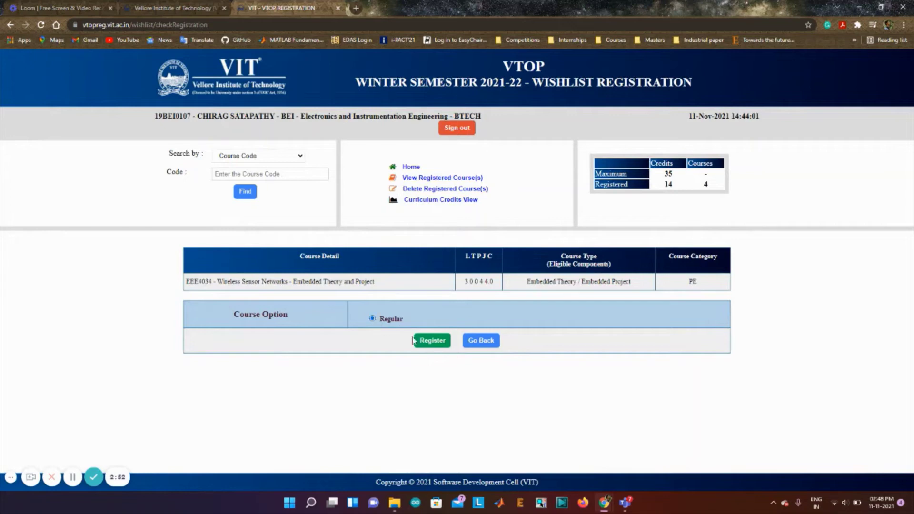
pyautogui.click(433, 341)
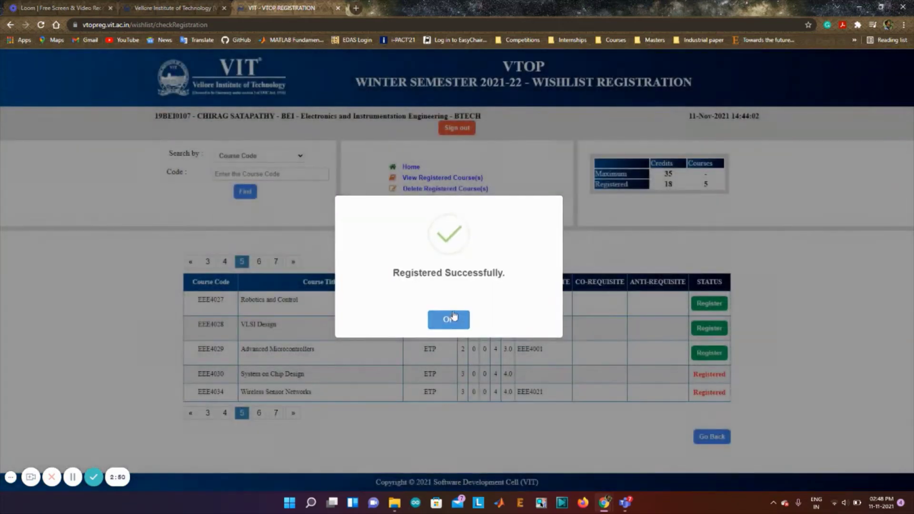
pyautogui.click(448, 320)
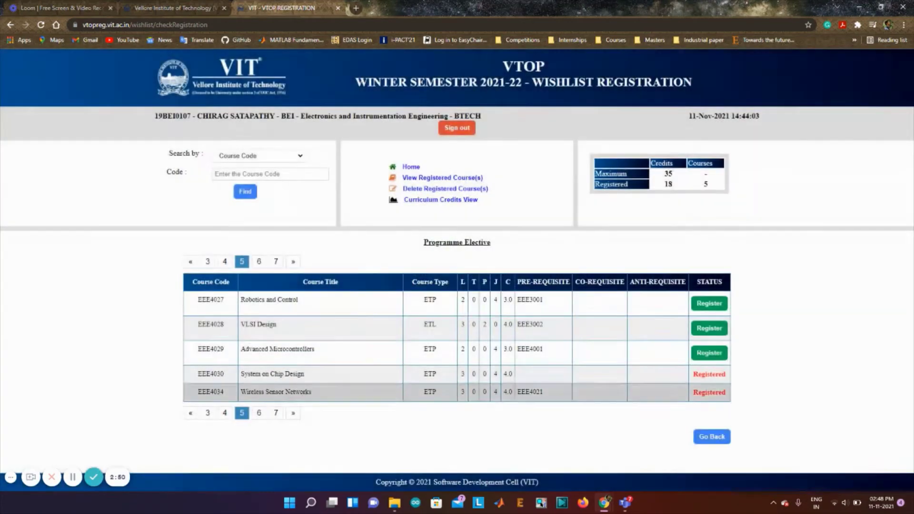
# - Register ECE3502 IoT Domain Analyst from page 6 as Regular (PE as UE)
pyautogui.click(259, 414)
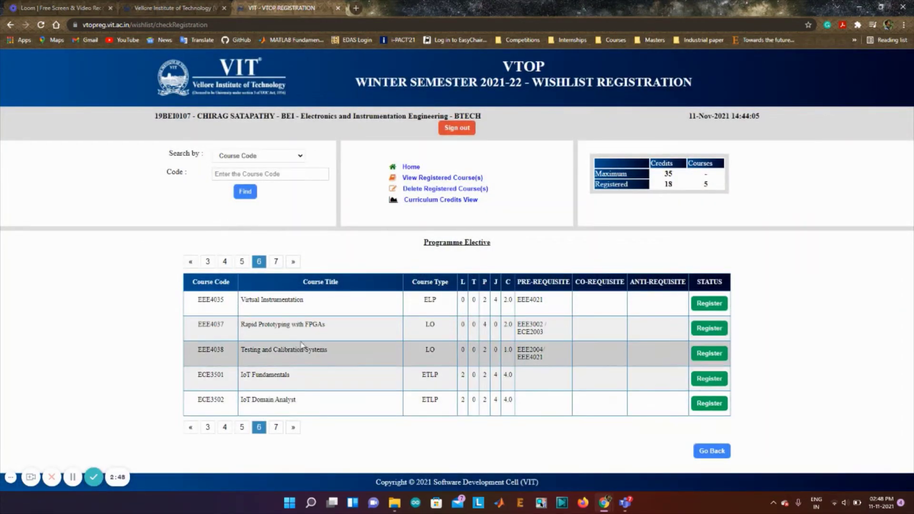
pyautogui.click(716, 405)
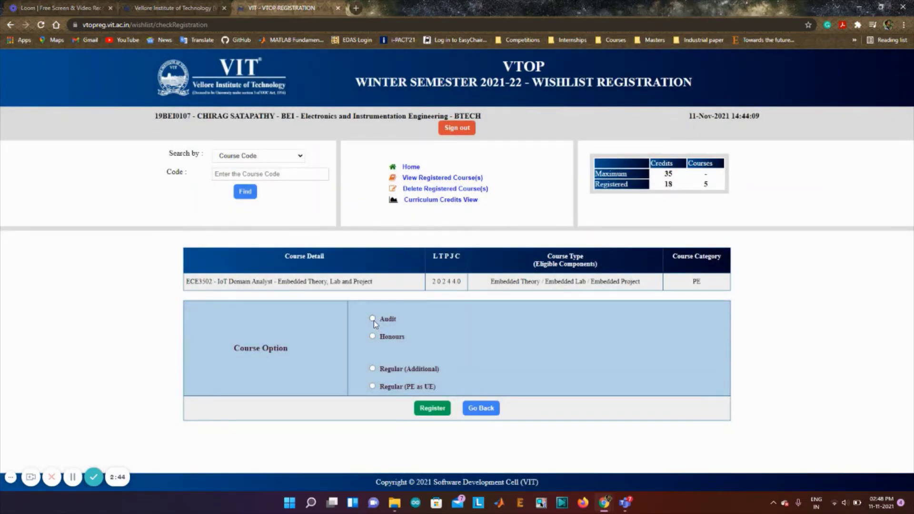
pyautogui.click(373, 386)
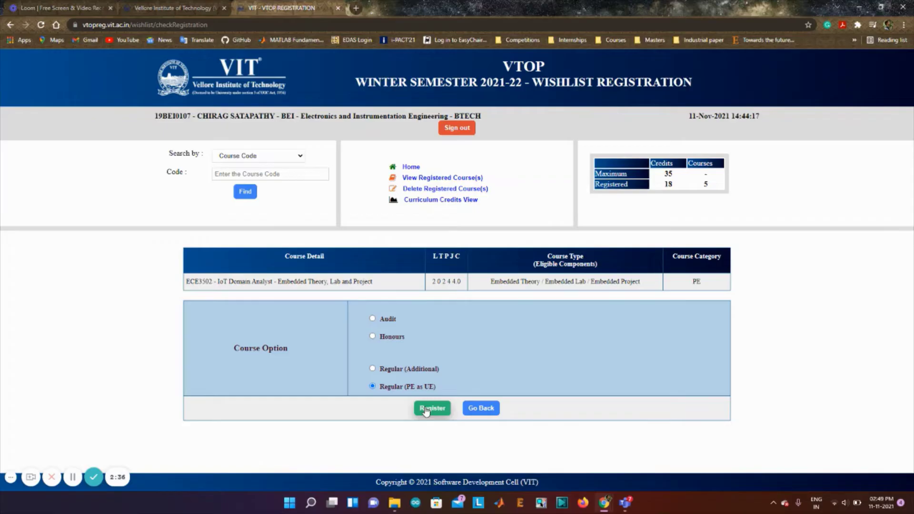
pyautogui.click(426, 411)
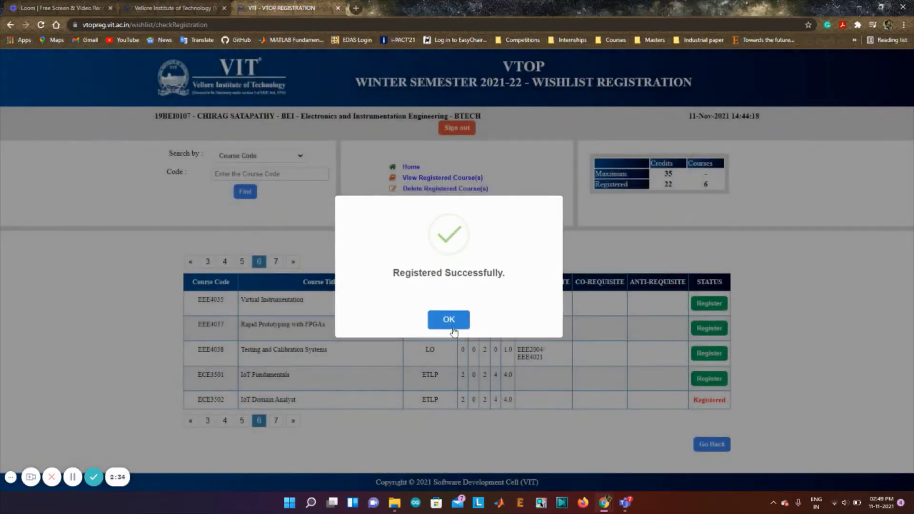
pyautogui.click(453, 326)
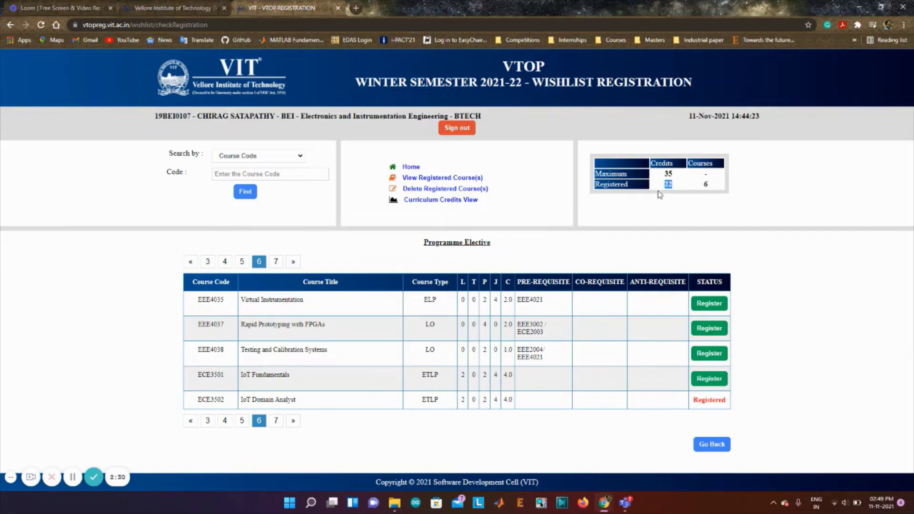
pyautogui.click(277, 421)
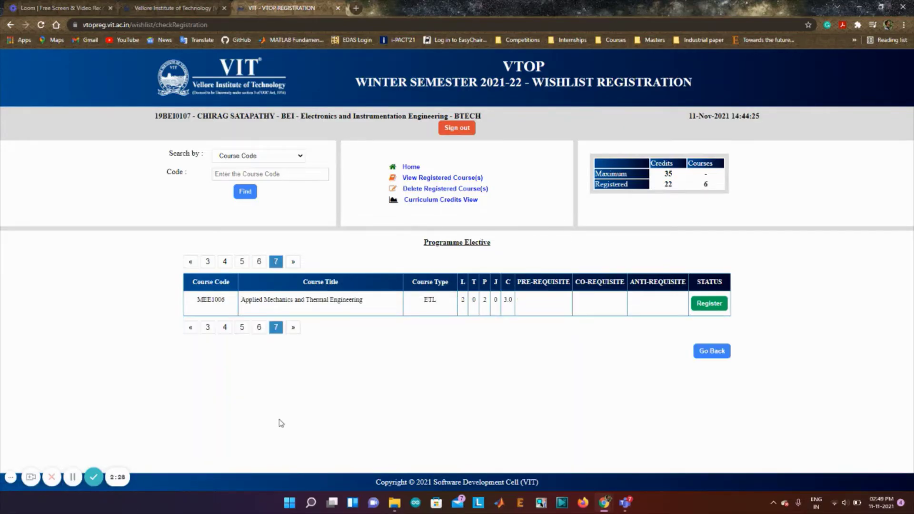
# - Load the University Core list and register CSE1002 as Regular from page 2
pyautogui.click(415, 168)
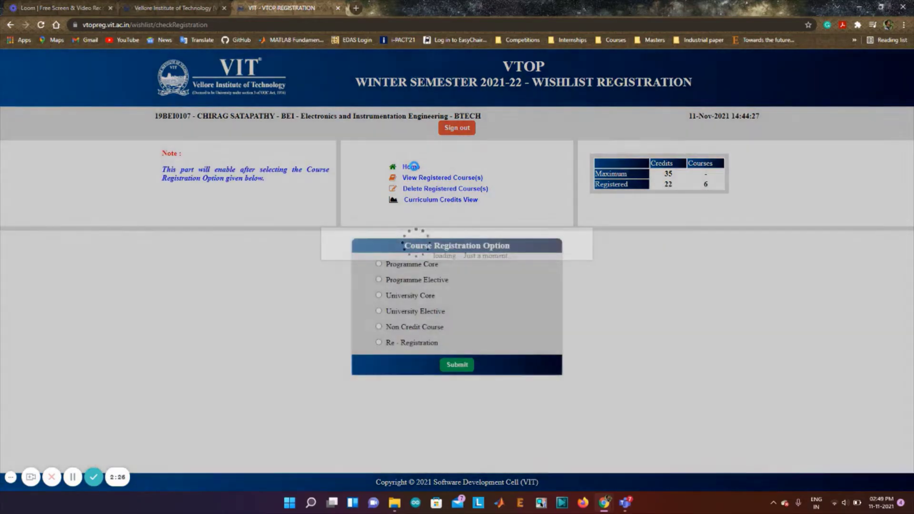
pyautogui.click(379, 295)
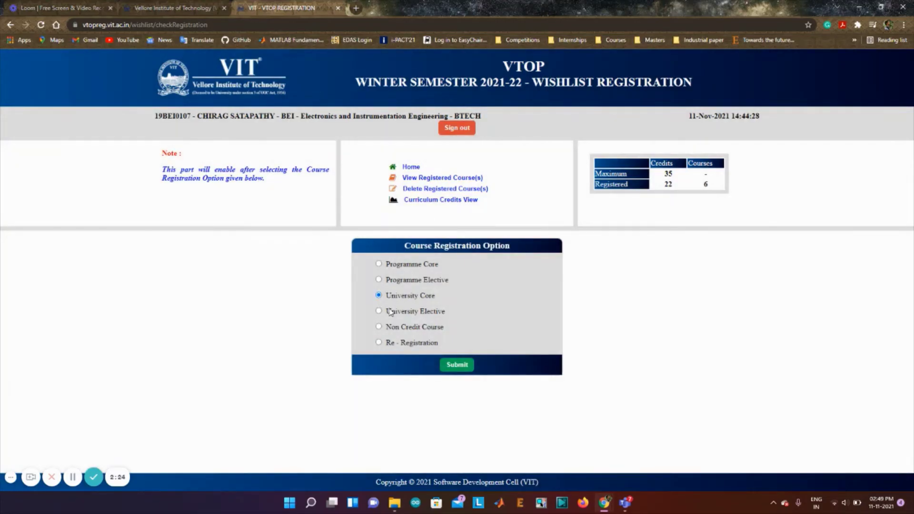
pyautogui.click(456, 365)
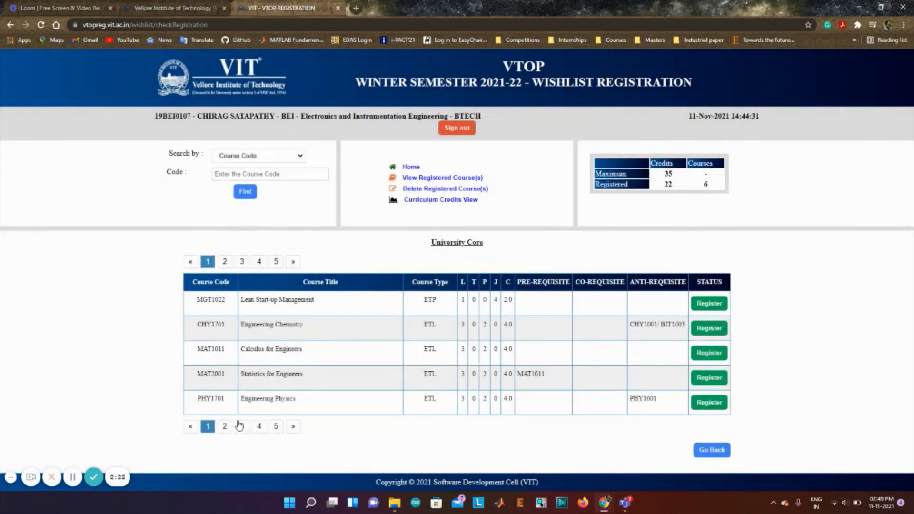
pyautogui.click(226, 427)
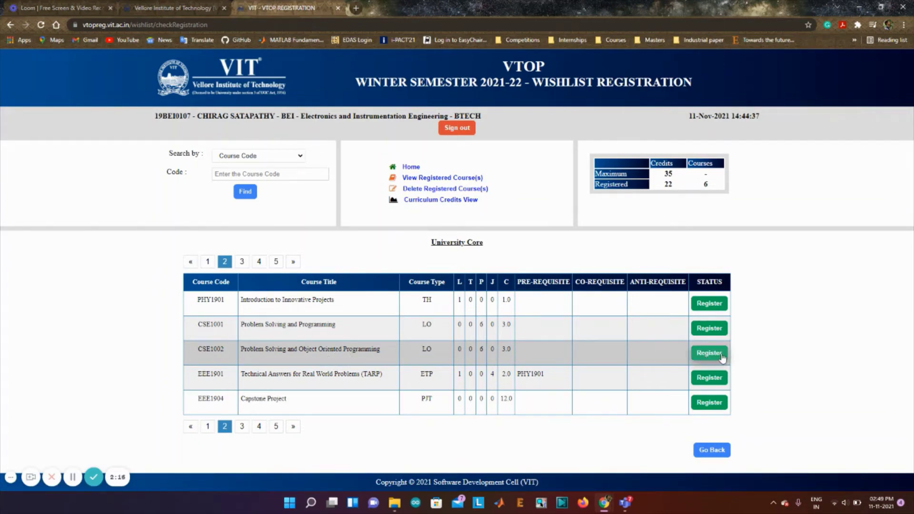
pyautogui.click(707, 353)
pyautogui.click(372, 319)
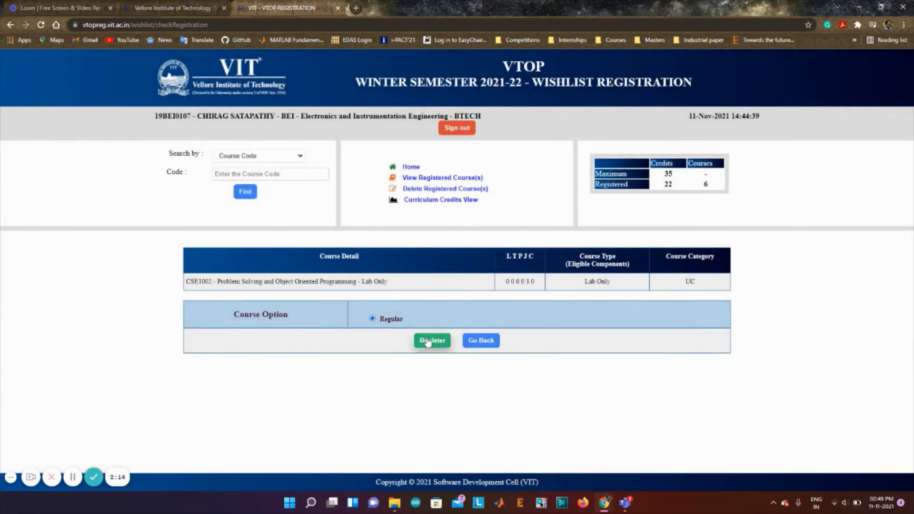
pyautogui.click(431, 341)
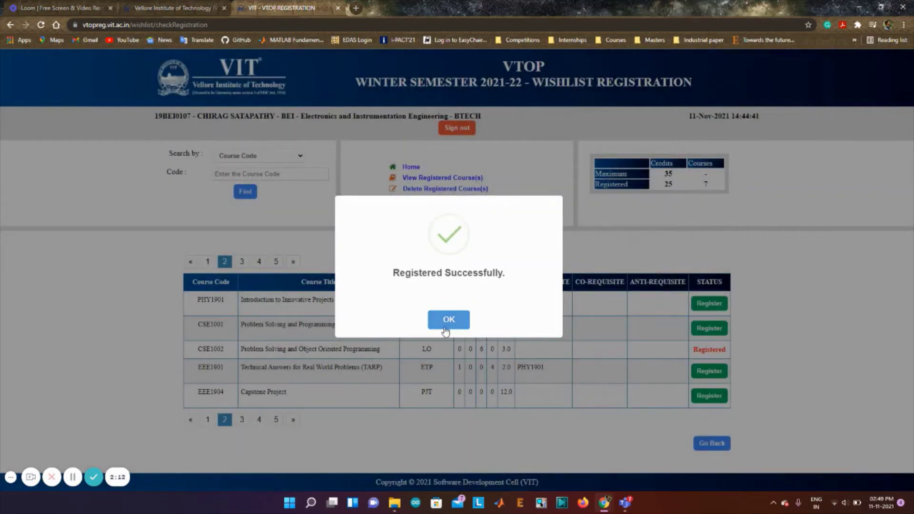
pyautogui.click(447, 326)
# - Register GER1001 Grundstufe Deutsch as Regular from page 4
pyautogui.click(243, 423)
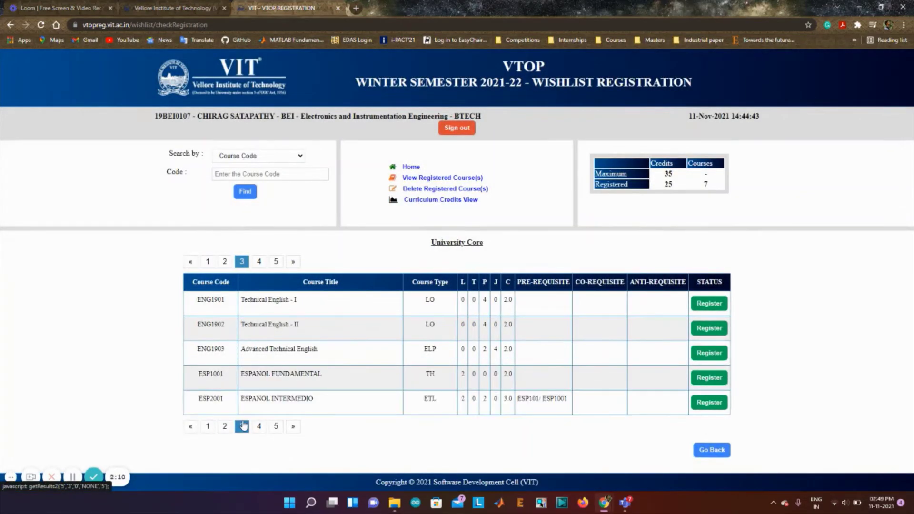
pyautogui.click(261, 426)
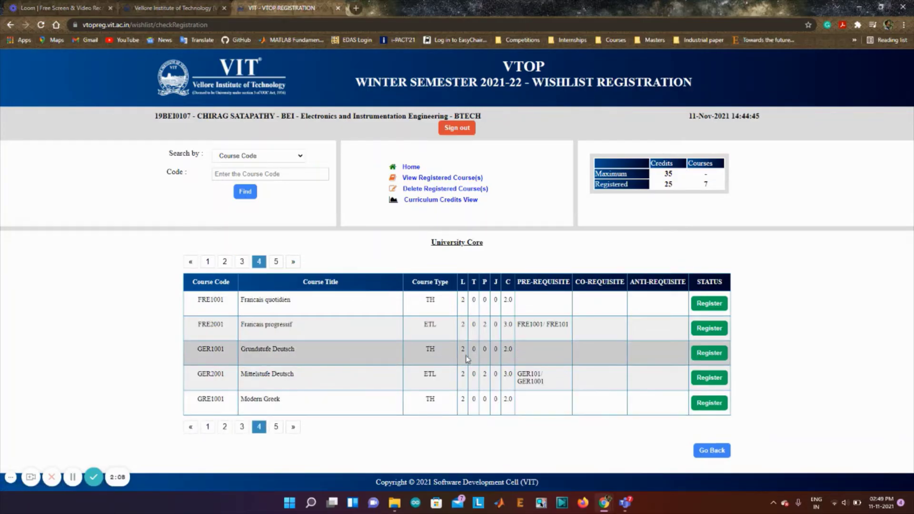
pyautogui.click(706, 355)
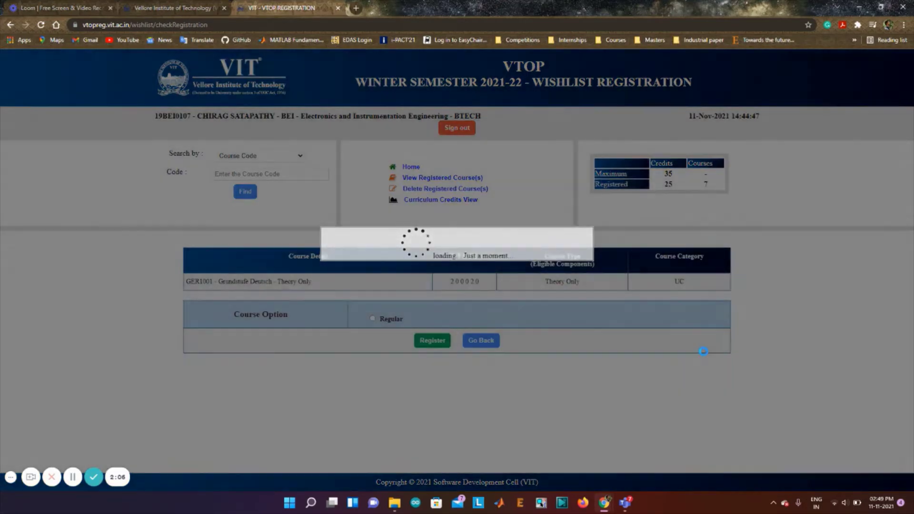
pyautogui.click(447, 341)
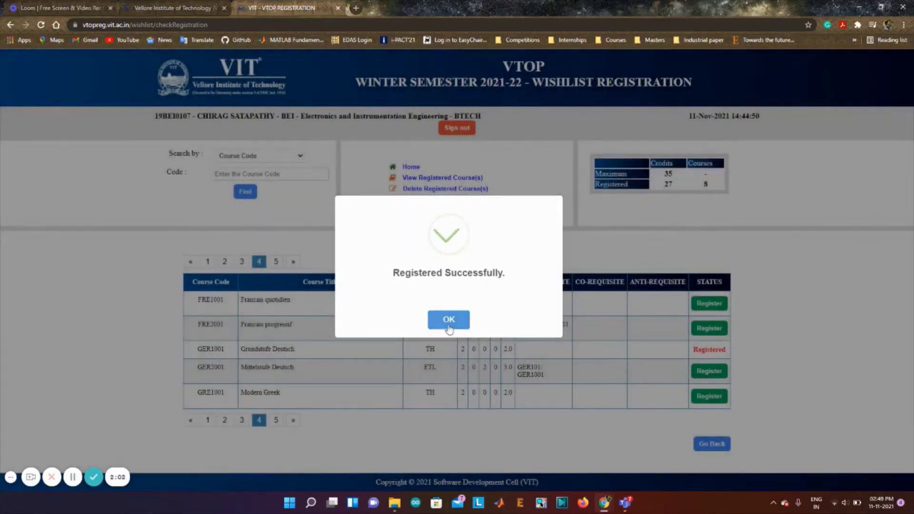
pyautogui.click(449, 328)
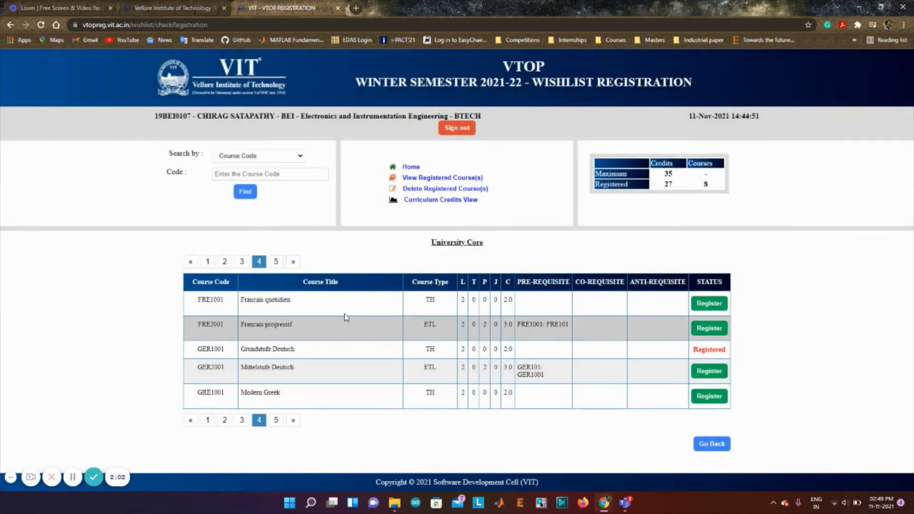
# - Highlight the 27 registered credits against the 35-credit maximum
pyautogui.moveTo(663, 187); pyautogui.dragTo(681, 187)
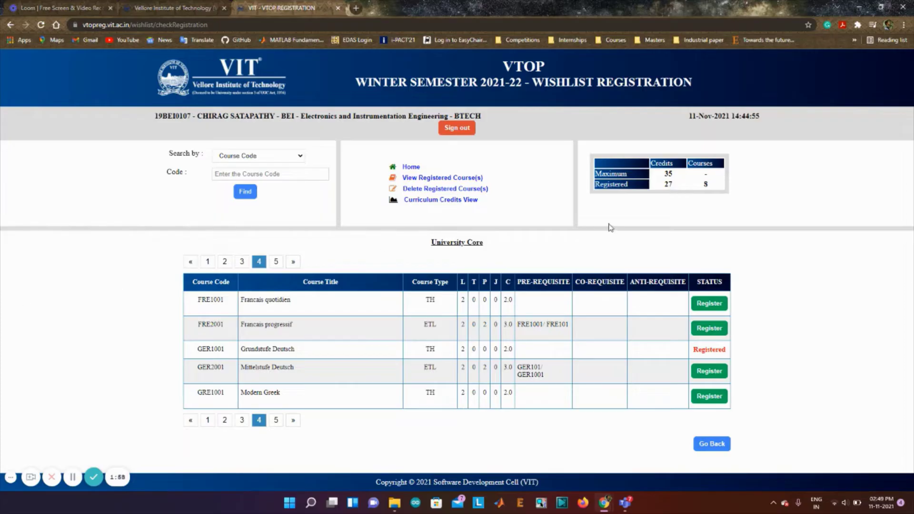
pyautogui.moveTo(664, 187); pyautogui.dragTo(676, 189)
pyautogui.moveTo(663, 175); pyautogui.dragTo(675, 176)
pyautogui.click(276, 420)
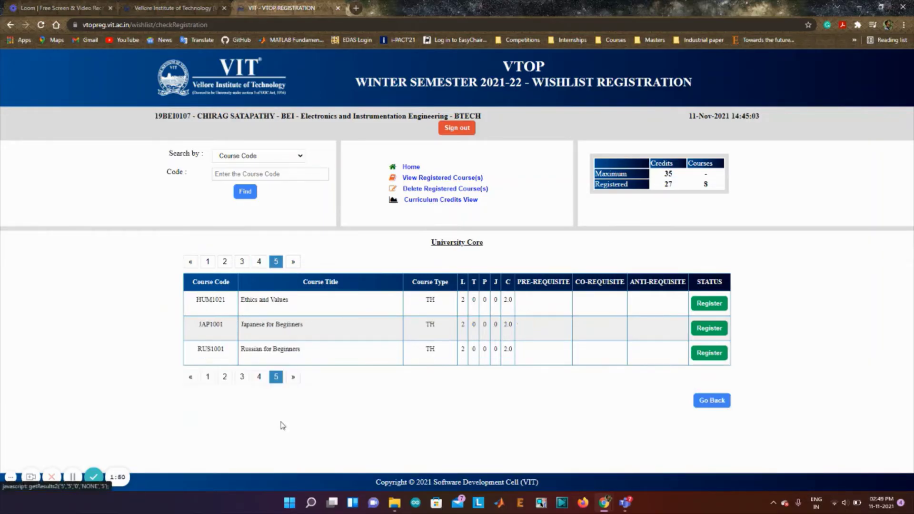
# - Register EEE1014 Fiber Optic Sensors from the Programme Elective list as Regular (PE as UE)
pyautogui.click(408, 167)
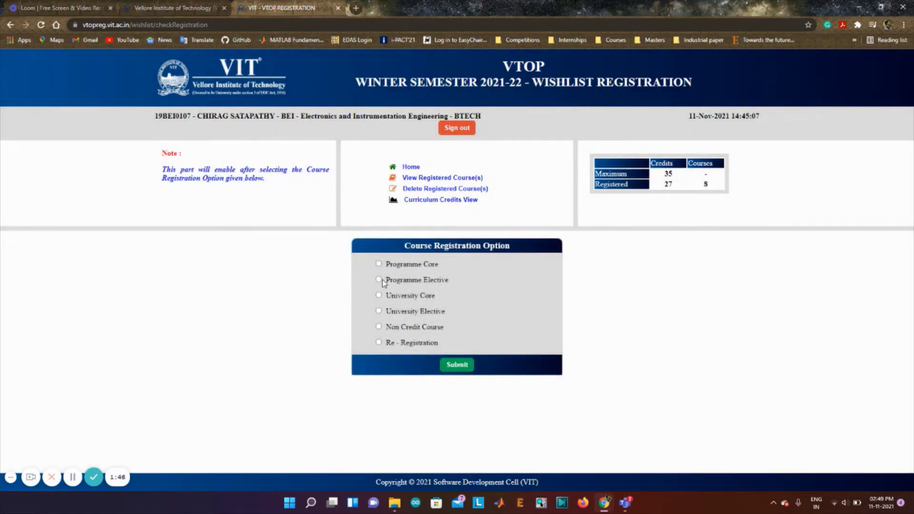
pyautogui.click(379, 280)
pyautogui.click(449, 366)
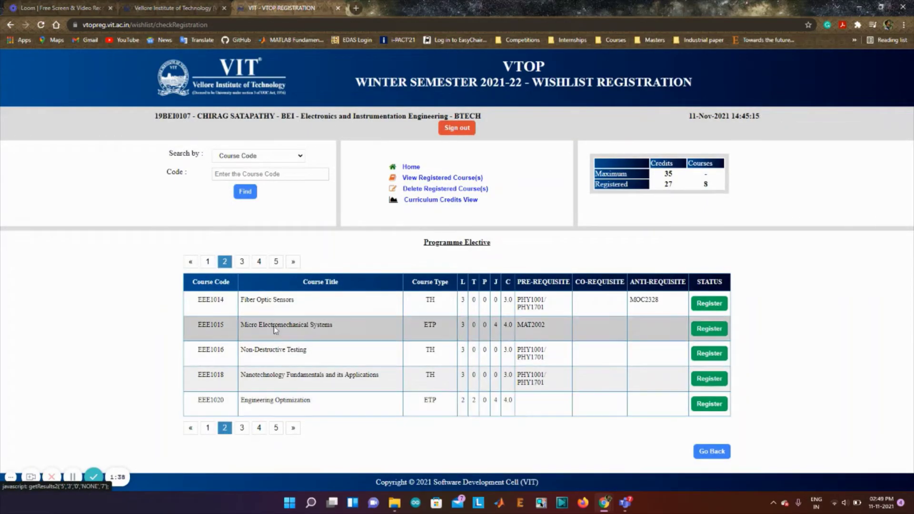
pyautogui.click(708, 303)
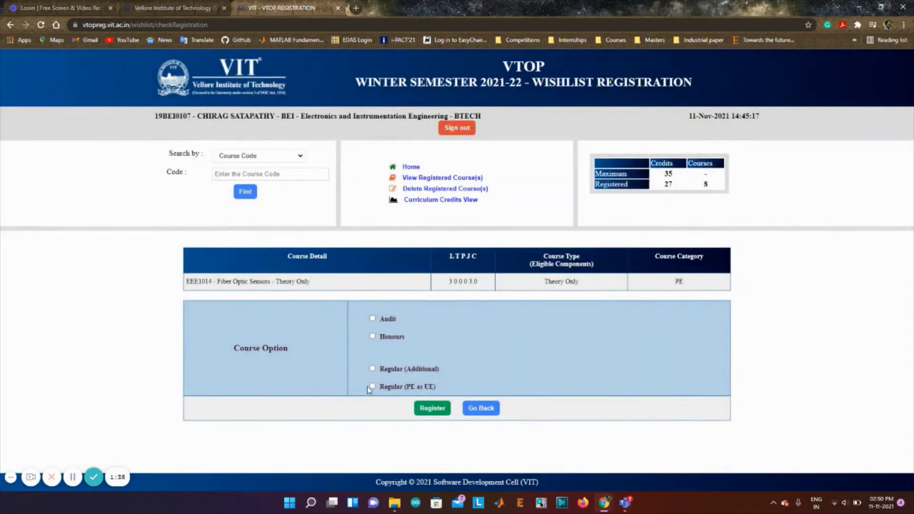
pyautogui.click(372, 386)
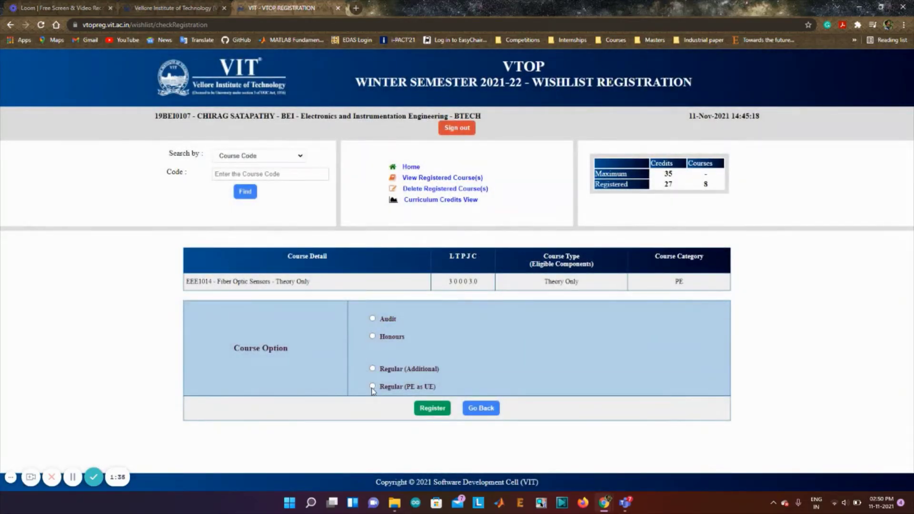
pyautogui.click(431, 406)
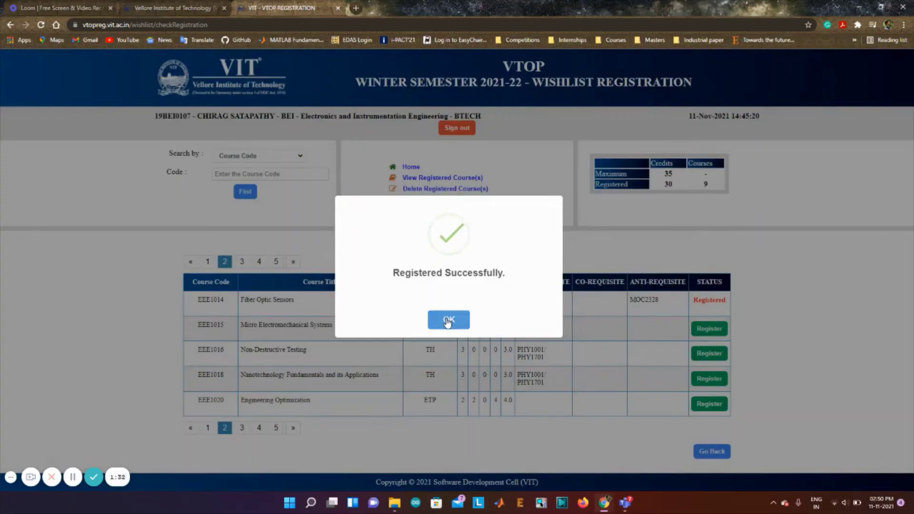
pyautogui.click(447, 320)
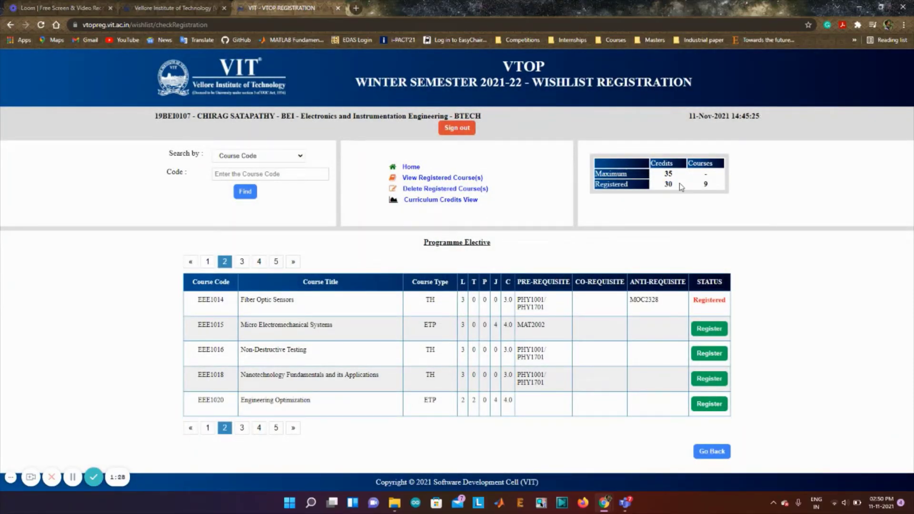
# - Review Credit Info: Programme Elective 36 required, 11.0 published, -7.0 left; University Core 17.0
pyautogui.click(448, 200)
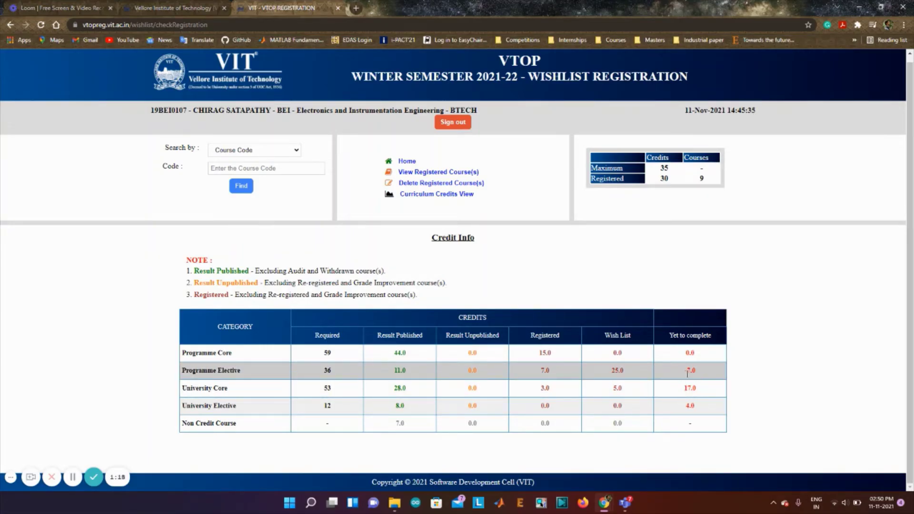
pyautogui.moveTo(687, 373); pyautogui.dragTo(704, 376)
pyautogui.click(704, 376)
pyautogui.moveTo(321, 372); pyautogui.dragTo(336, 373)
pyautogui.moveTo(393, 370); pyautogui.dragTo(421, 370)
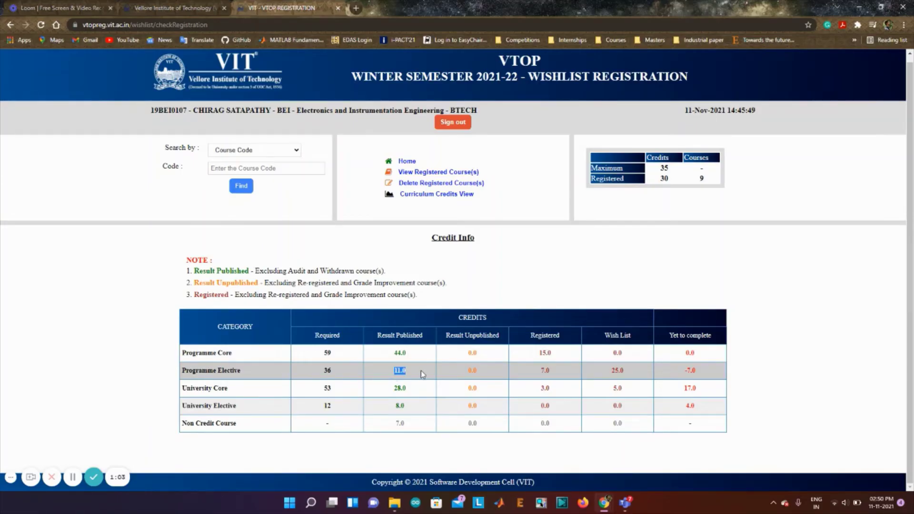
pyautogui.click(630, 370)
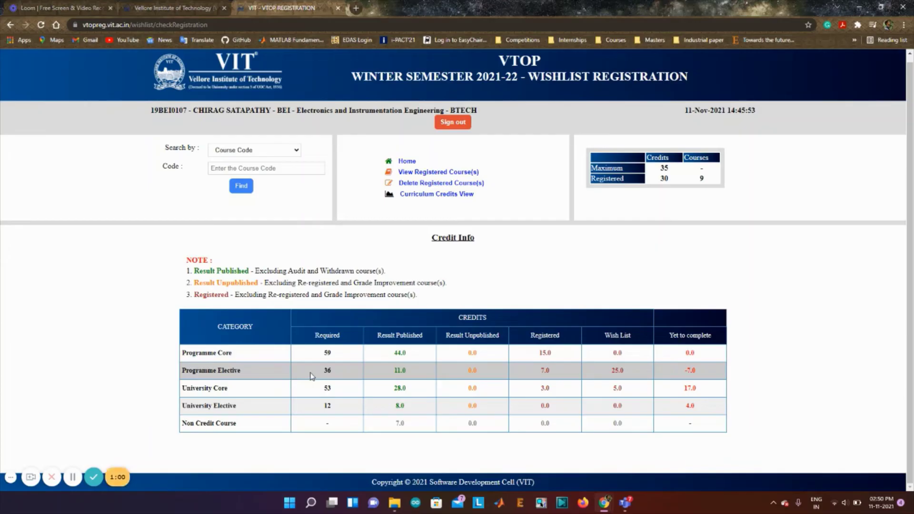
pyautogui.moveTo(682, 371); pyautogui.dragTo(699, 389)
pyautogui.click(692, 373)
pyautogui.click(709, 393)
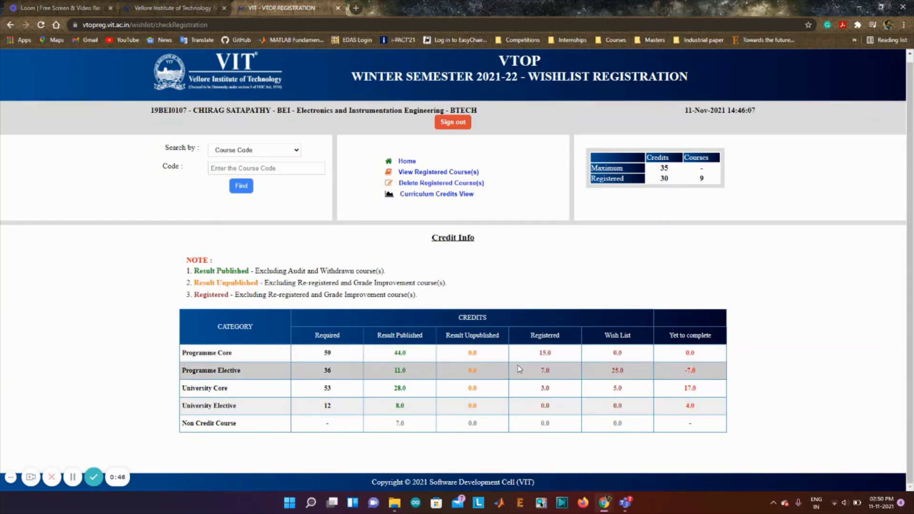
# - Delete CSE1002 from the registered courses, confirm, and move to the e-mail OTP field
pyautogui.click(456, 184)
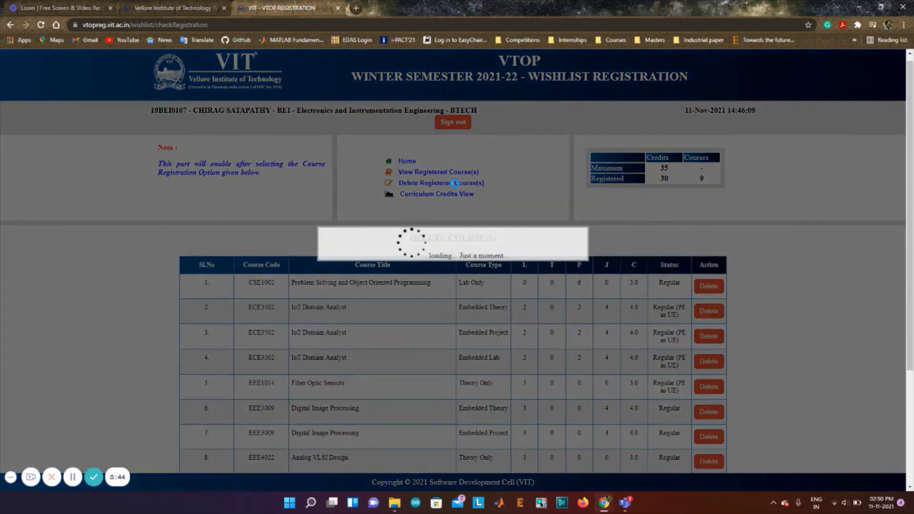
pyautogui.scroll(-4, 610, 316)
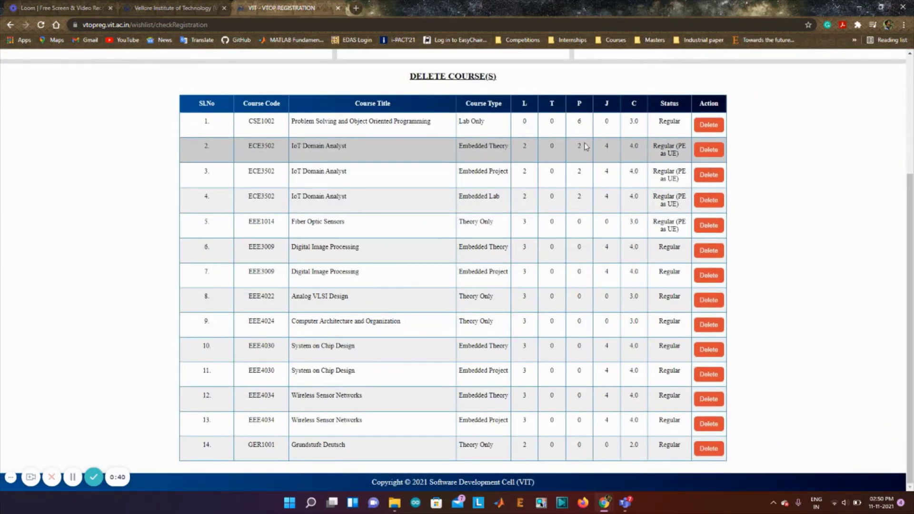
pyautogui.click(705, 126)
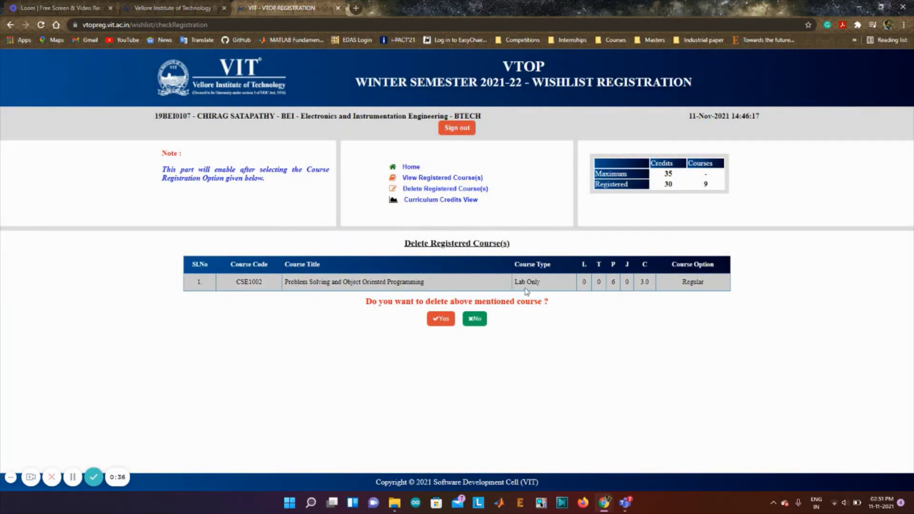
pyautogui.click(440, 319)
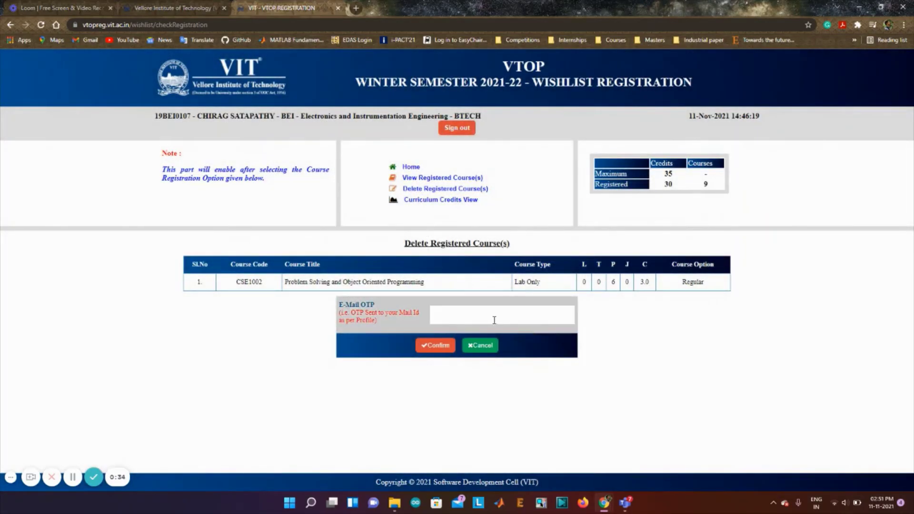
pyautogui.click(488, 315)
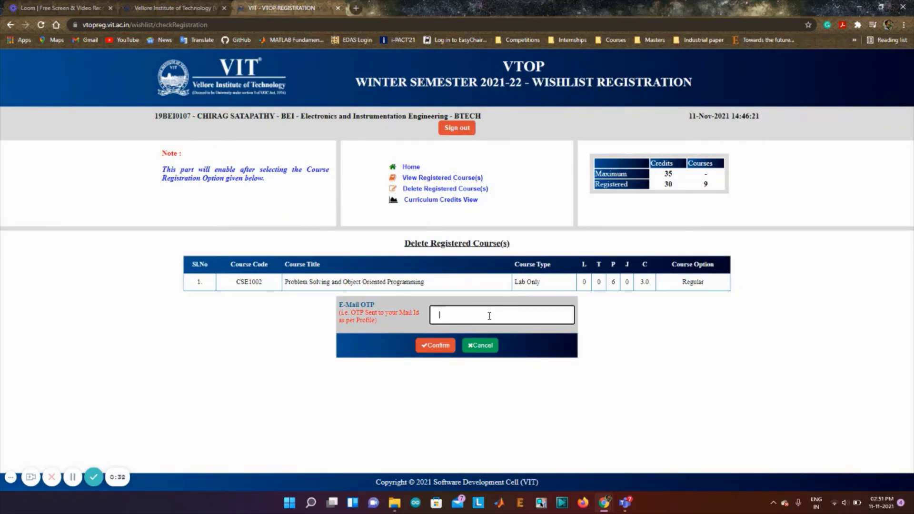